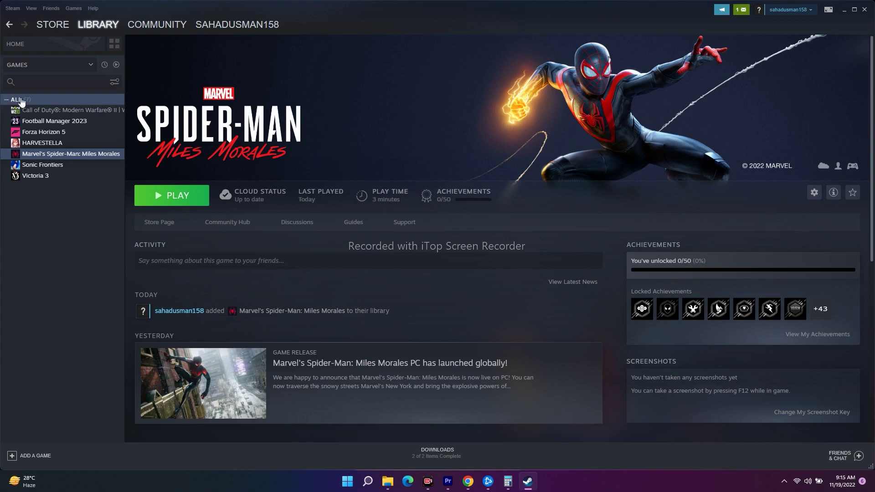
Open the general controller settings from the client's controller configuration, continuing past the compatibility mode warning
{"action": "left_click", "coordinate": [14, 9]}
{"action": "left_click", "coordinate": [17, 64]}
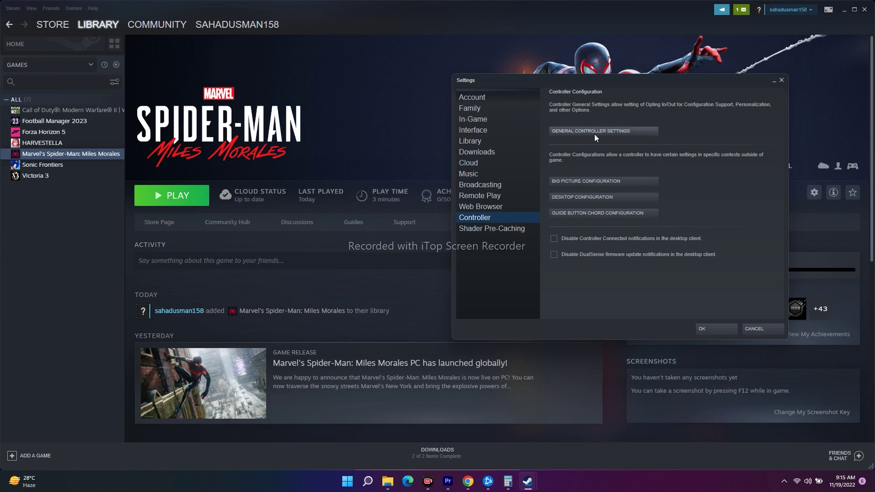
{"action": "left_click", "coordinate": [619, 130]}
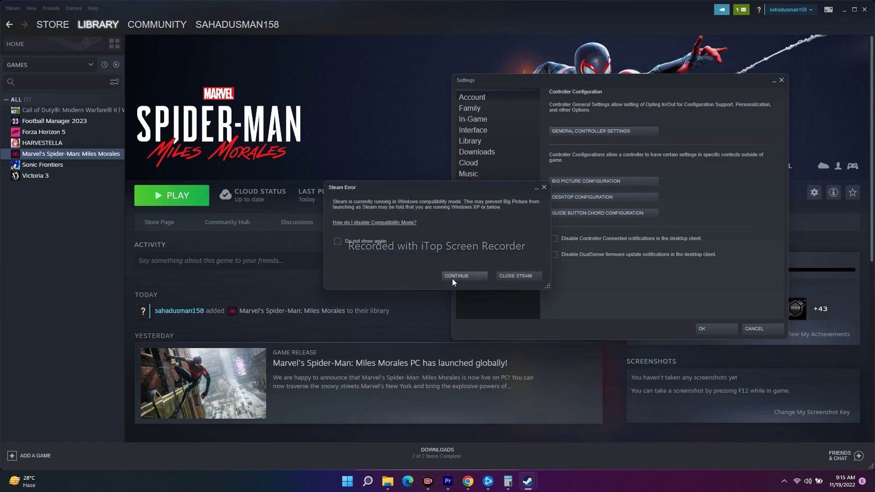
{"action": "left_click", "coordinate": [461, 274]}
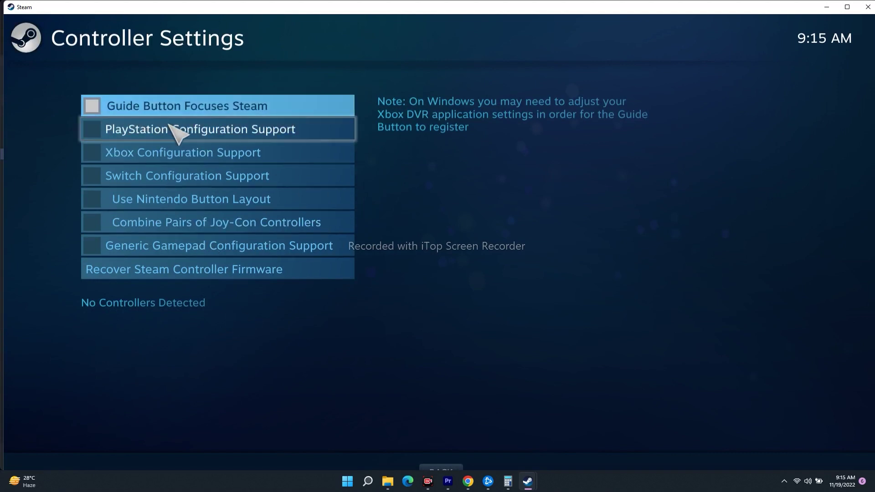
Try toggling the PlayStation, Xbox and Generic Gamepad Configuration Support options
{"action": "left_click", "coordinate": [93, 130]}
{"action": "left_click", "coordinate": [93, 130]}
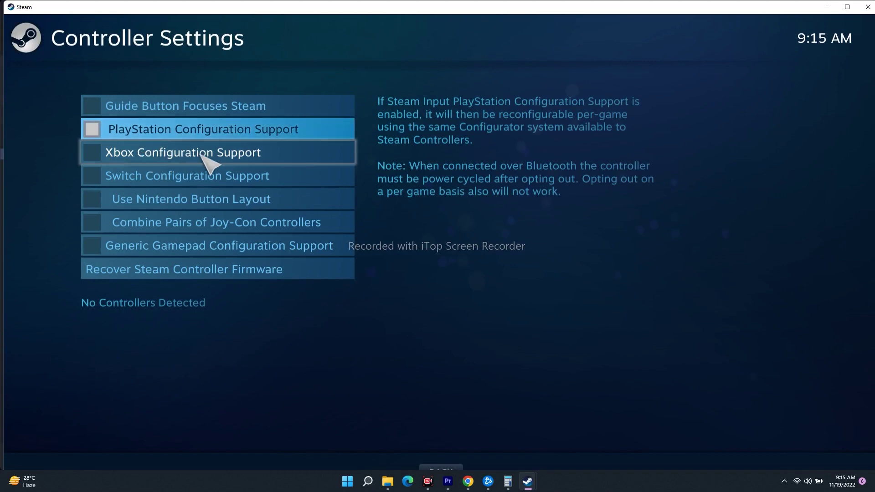
{"action": "left_click", "coordinate": [93, 153]}
{"action": "left_click", "coordinate": [93, 152]}
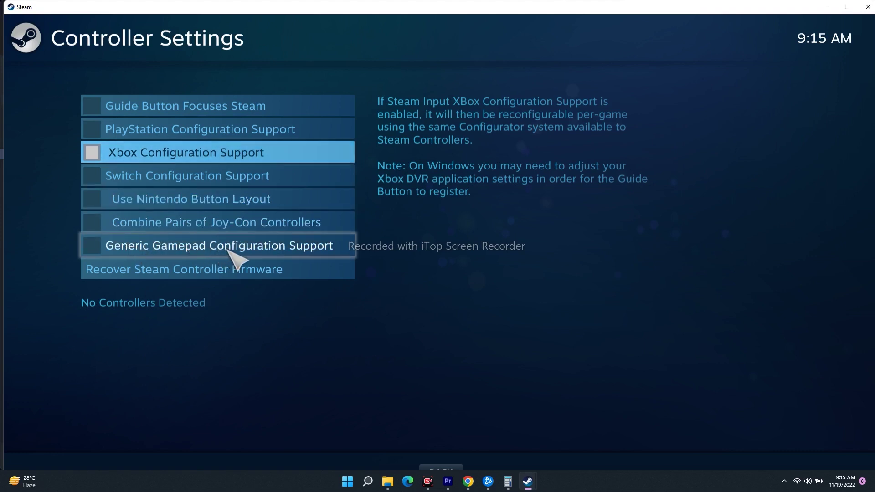
{"action": "left_click", "coordinate": [93, 246]}
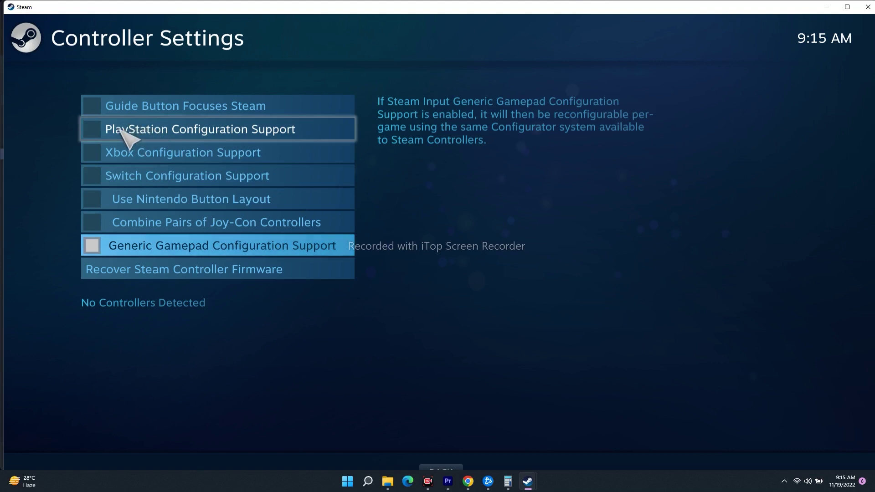
Enable PlayStation Configuration Support, and close the controller settings and the client settings
{"action": "left_click", "coordinate": [95, 128]}
{"action": "left_click", "coordinate": [96, 128]}
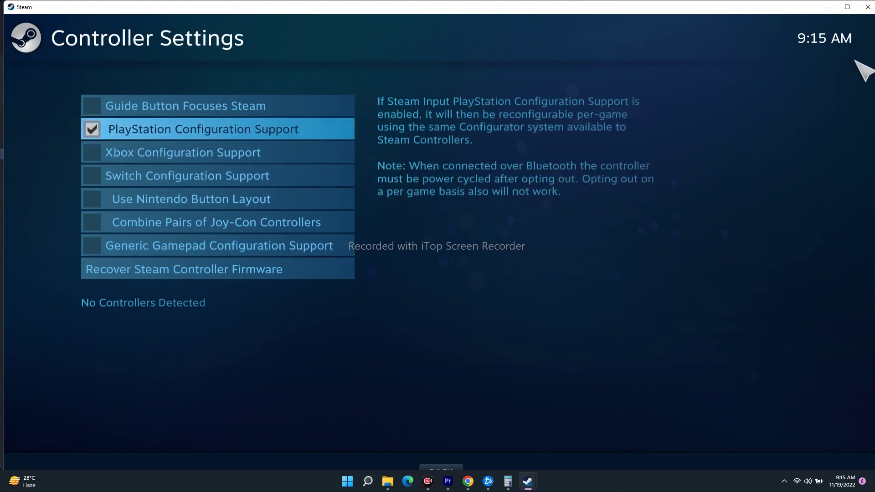
{"action": "left_click", "coordinate": [863, 6]}
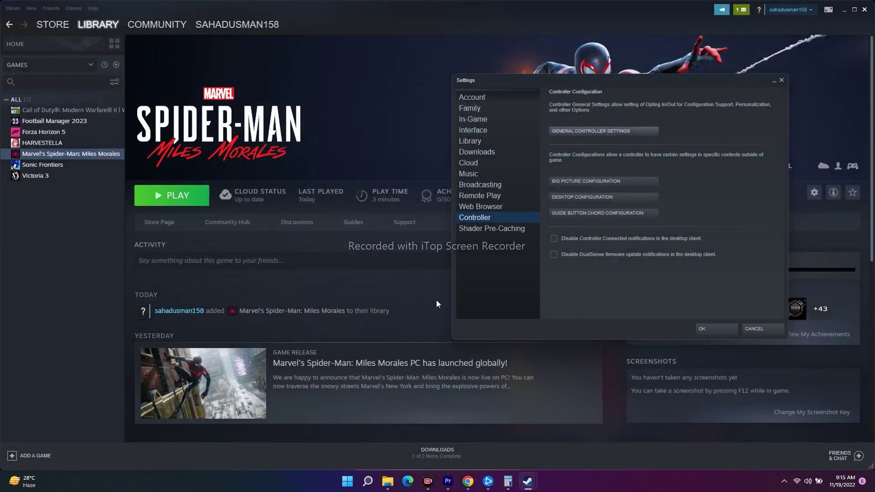
{"action": "left_click", "coordinate": [781, 80]}
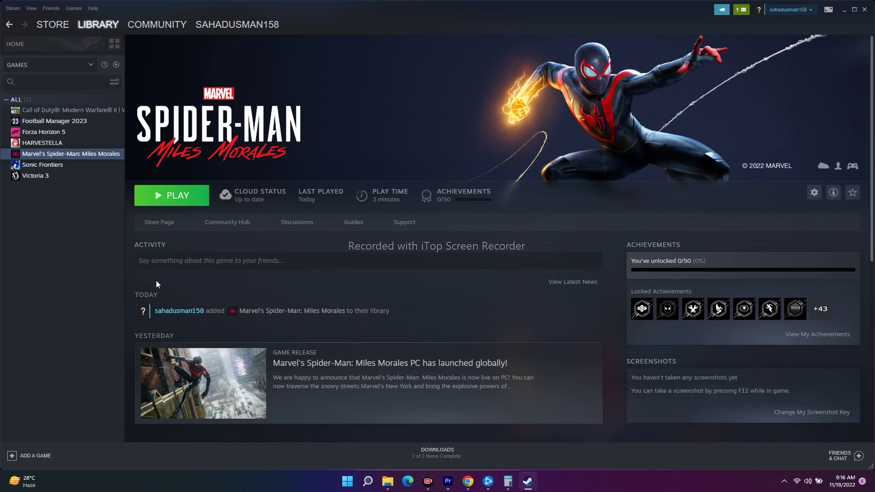
Enter Big Picture mode and open the management options of Marvel's Spider-Man: Miles Morales from the library
{"action": "left_click", "coordinate": [829, 10]}
{"action": "left_click", "coordinate": [465, 277]}
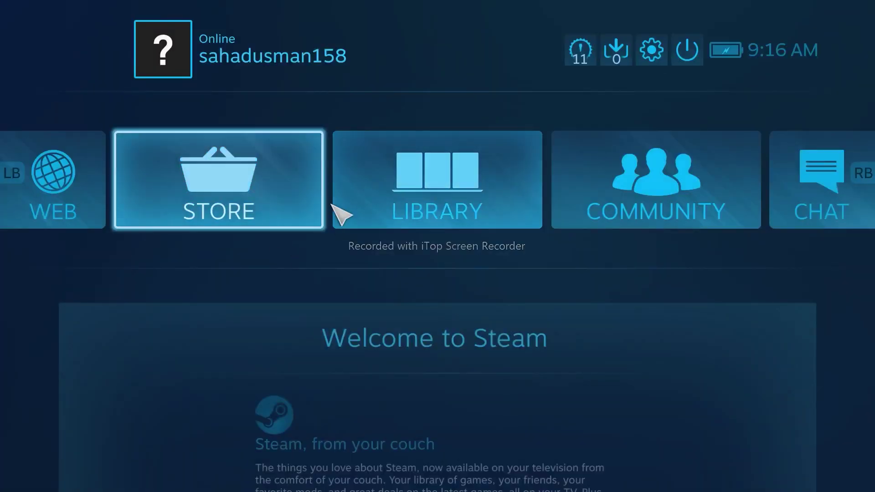
{"action": "left_click", "coordinate": [482, 180]}
{"action": "left_click", "coordinate": [216, 130]}
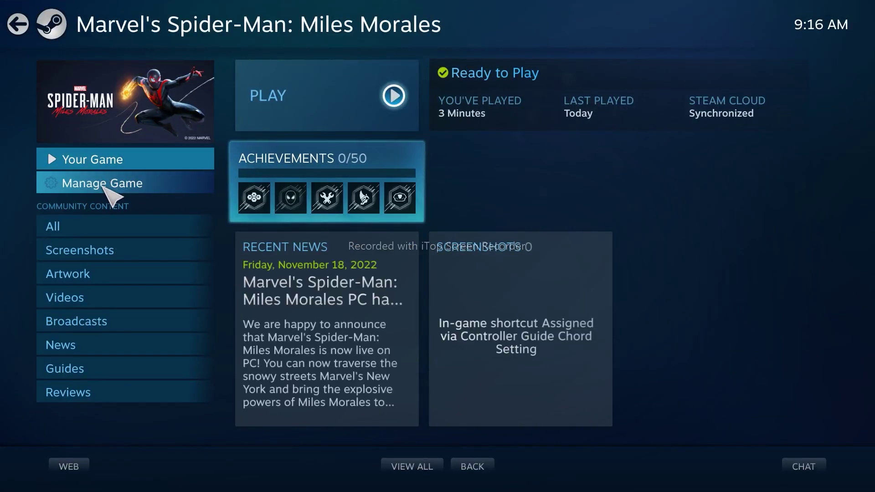
{"action": "left_click", "coordinate": [107, 187]}
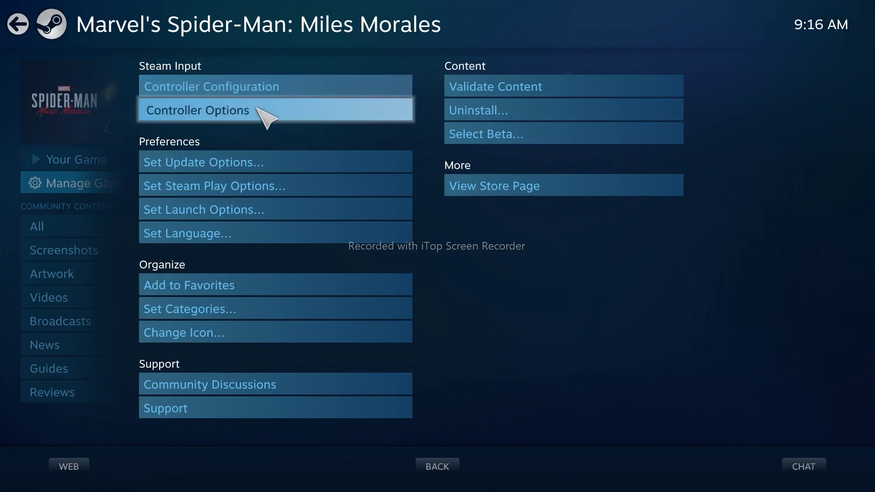
Try to open the Controller Configuration for Marvel's Spider-Man: Miles Morales
{"action": "left_click", "coordinate": [279, 90]}
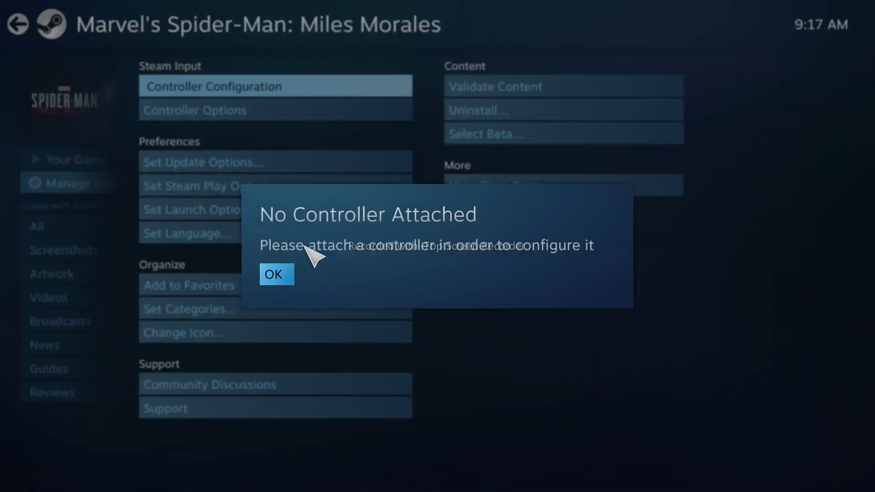
{"action": "left_click", "coordinate": [287, 278]}
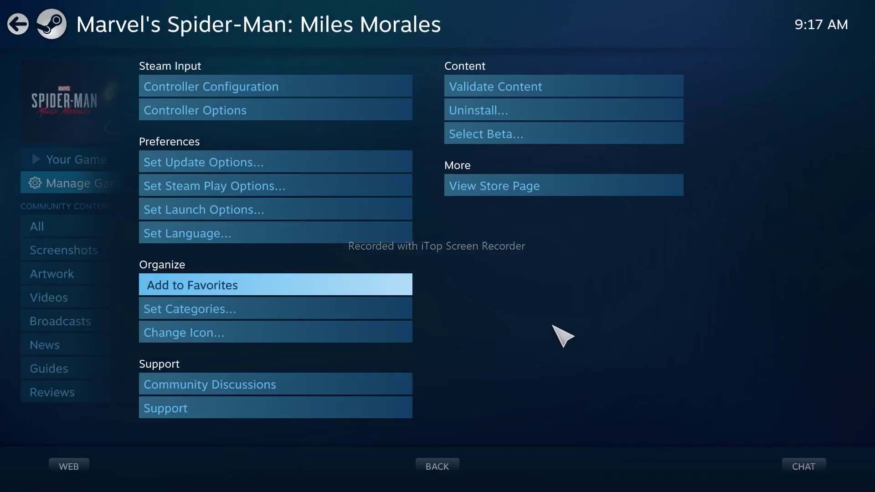
{"action": "left_click", "coordinate": [267, 90]}
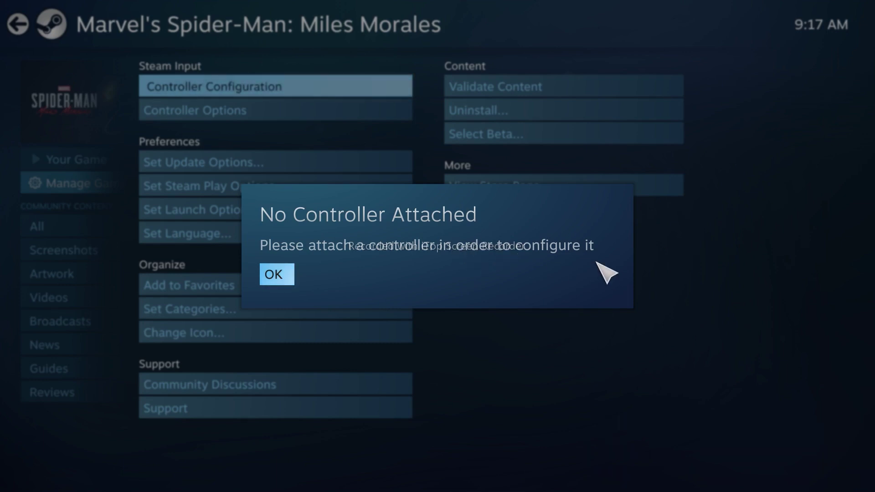
{"action": "key", "text": "Return"}
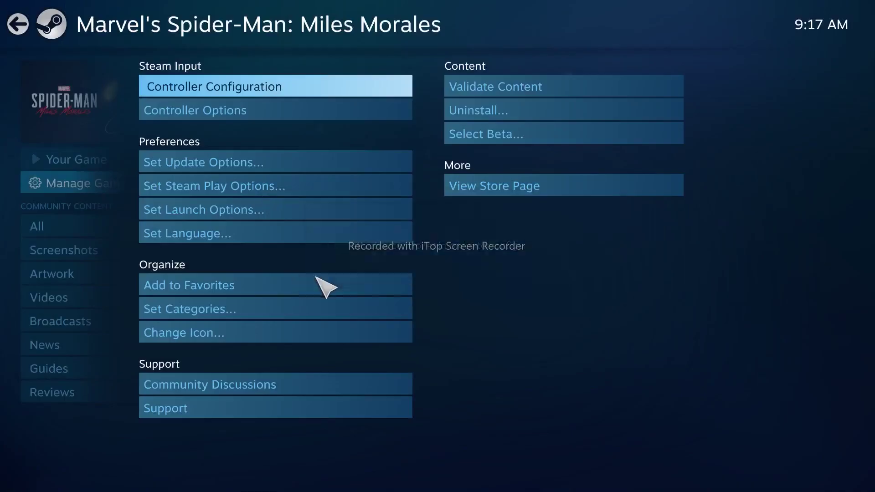
Go back from the game's management options to the Big Picture home screen and exit Big Picture mode
{"action": "key", "text": "Escape"}
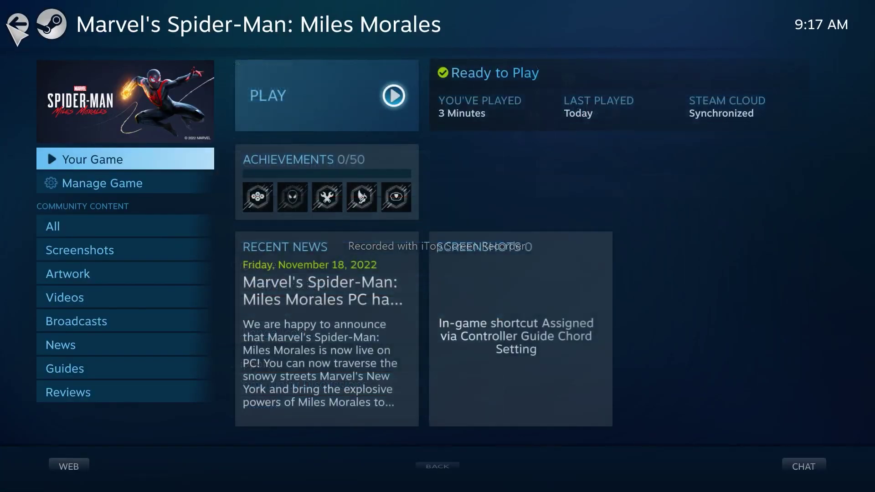
{"action": "left_click", "coordinate": [18, 25]}
{"action": "left_click", "coordinate": [19, 23]}
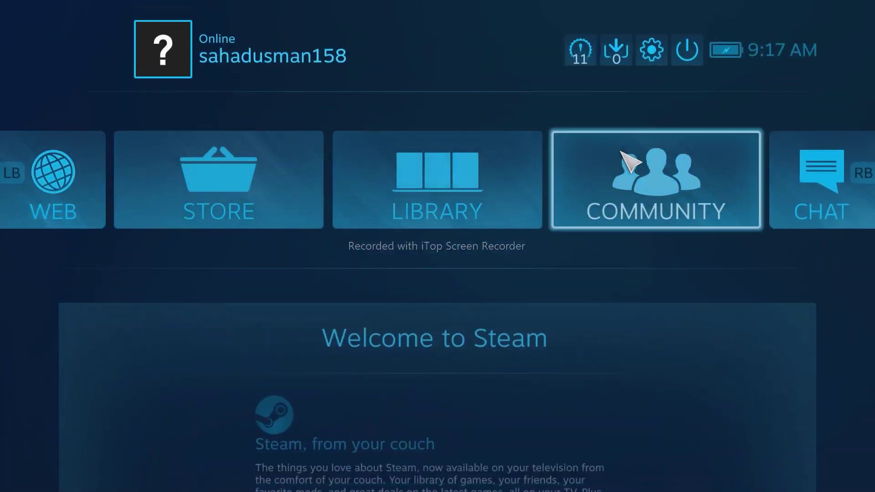
{"action": "left_click", "coordinate": [687, 49]}
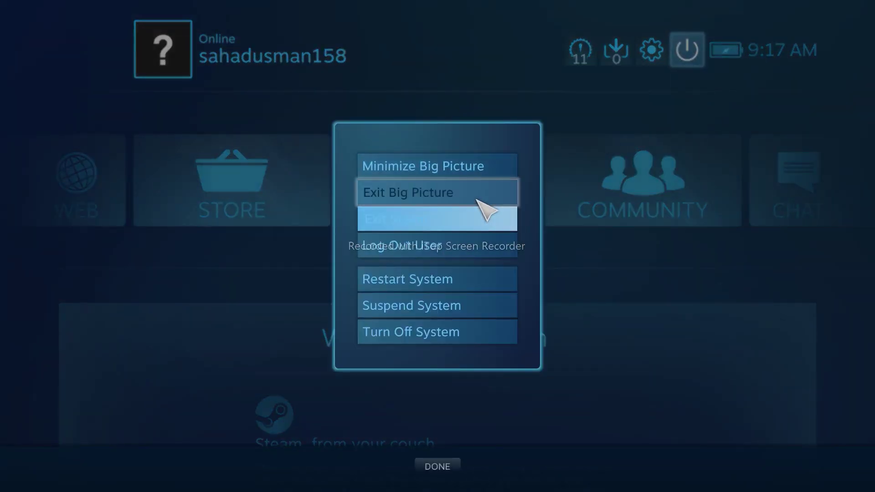
{"action": "left_click", "coordinate": [434, 193]}
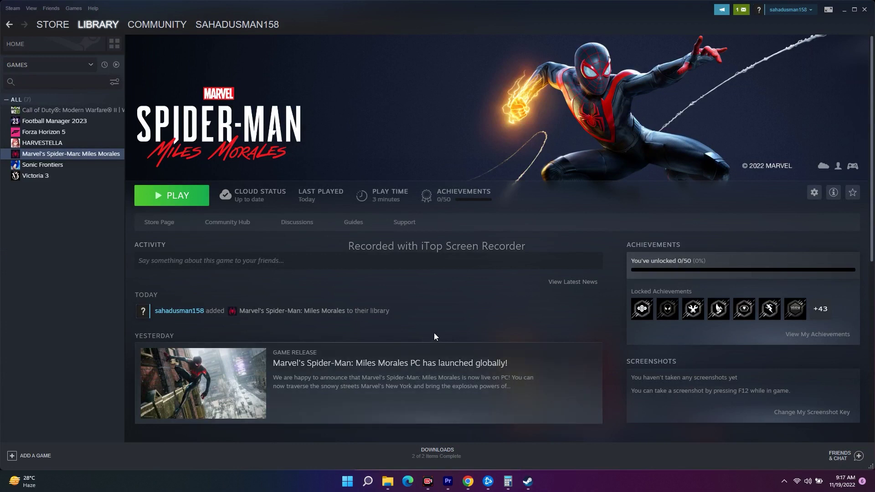
{"action": "right_click", "coordinate": [94, 156]}
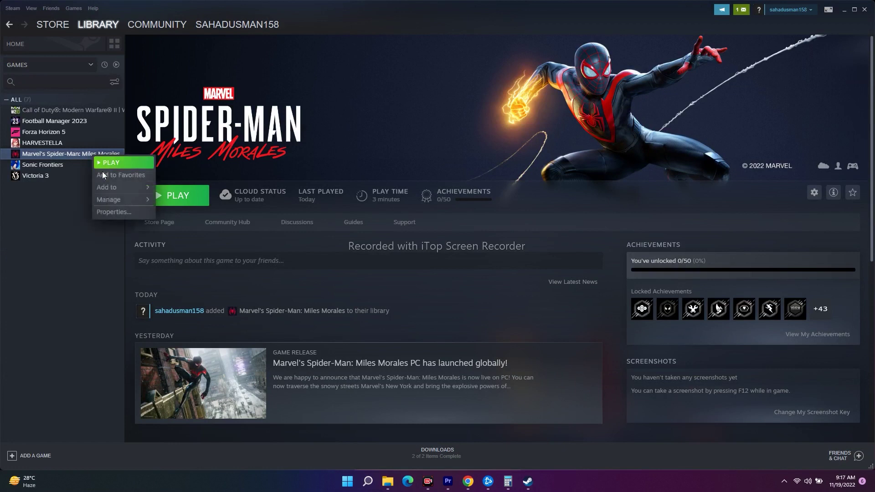
{"action": "left_click", "coordinate": [111, 212]}
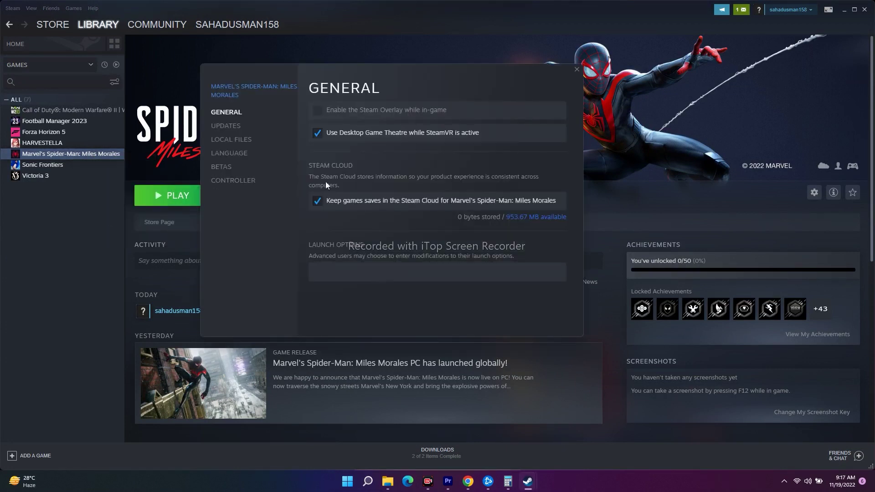
{"action": "left_click", "coordinate": [575, 70]}
Set the controller override for Marvel's Spider-Man: Miles Morales to Disable Steam Input in the game's properties
{"action": "right_click", "coordinate": [81, 154]}
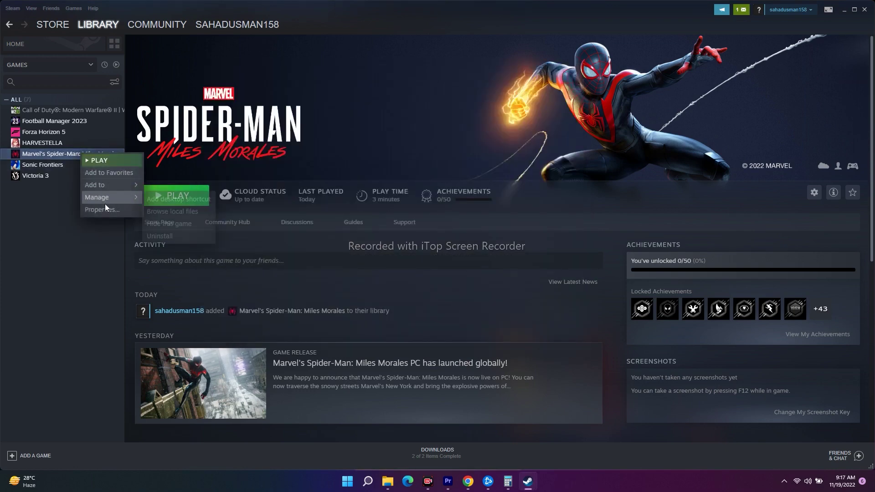
{"action": "left_click", "coordinate": [105, 208]}
{"action": "left_click", "coordinate": [246, 185]}
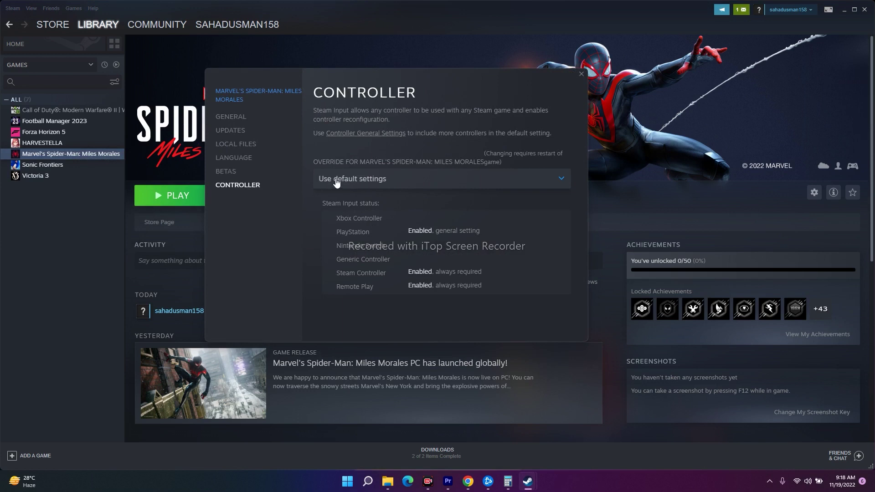
{"action": "left_click", "coordinate": [402, 181]}
{"action": "left_click", "coordinate": [399, 202]}
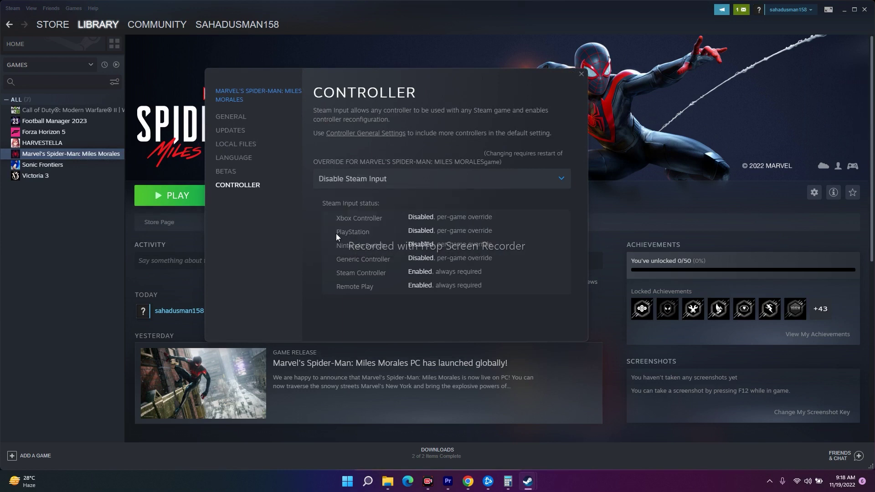
{"action": "left_click", "coordinate": [582, 74]}
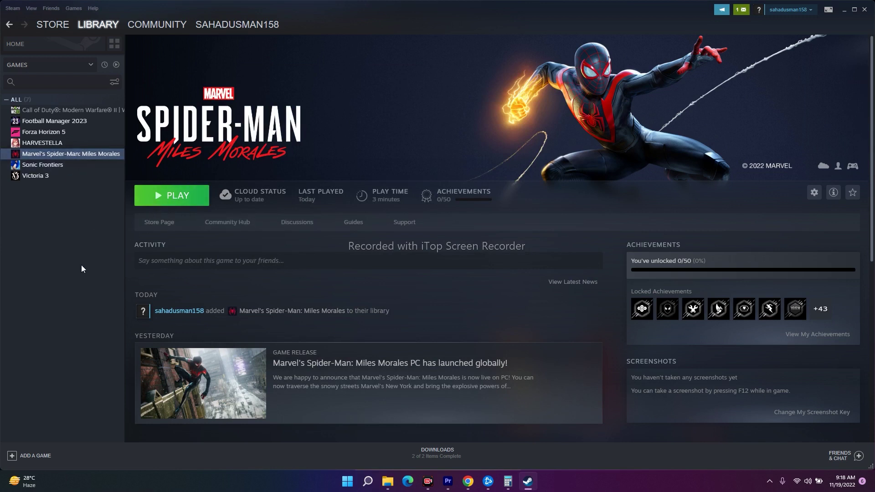
Set the controller override for Marvel's Spider-Man: Miles Morales to Use default settings and close its properties
{"action": "right_click", "coordinate": [93, 157]}
{"action": "left_click", "coordinate": [109, 210]}
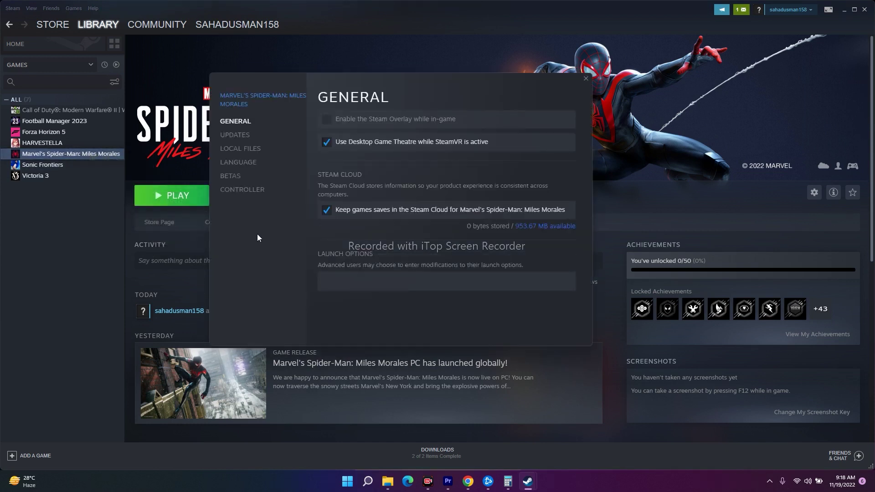
{"action": "left_click", "coordinate": [253, 190]}
{"action": "left_click", "coordinate": [388, 186]}
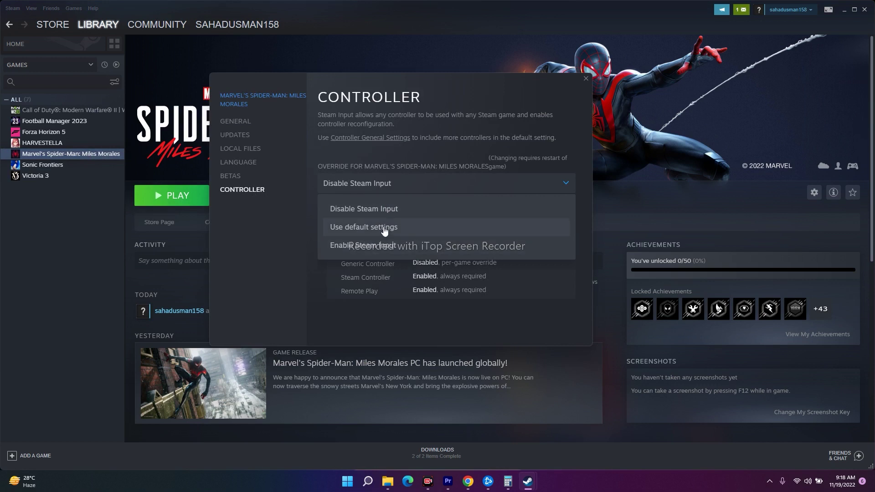
{"action": "left_click", "coordinate": [360, 229]}
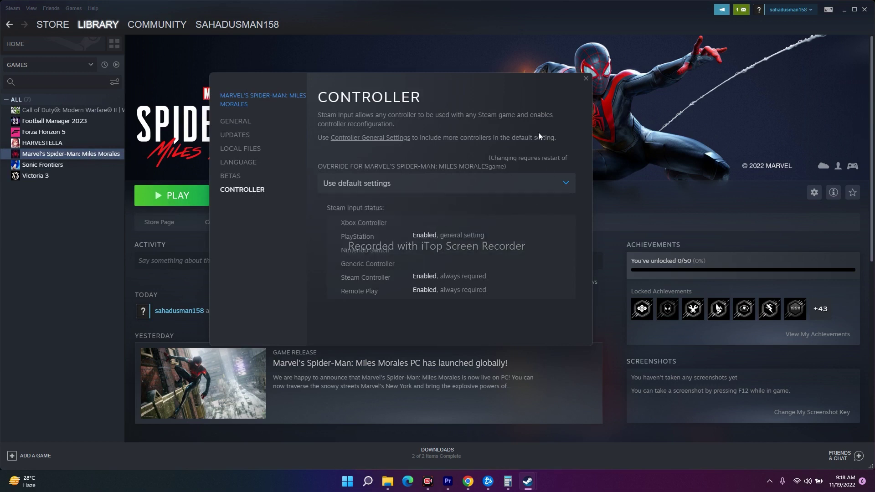
{"action": "left_click", "coordinate": [586, 79]}
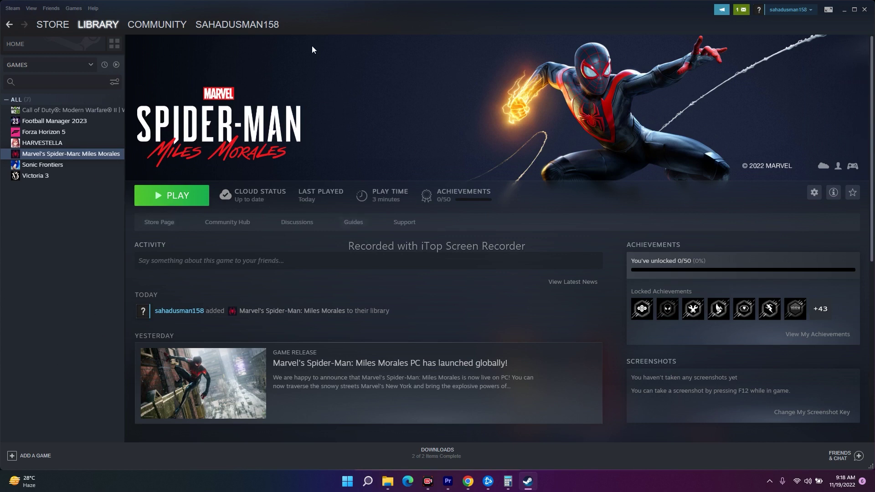
Set automatic updates for Marvel's Spider-Man: Miles Morales to Always keep this game updated and close its properties
{"action": "right_click", "coordinate": [86, 155]}
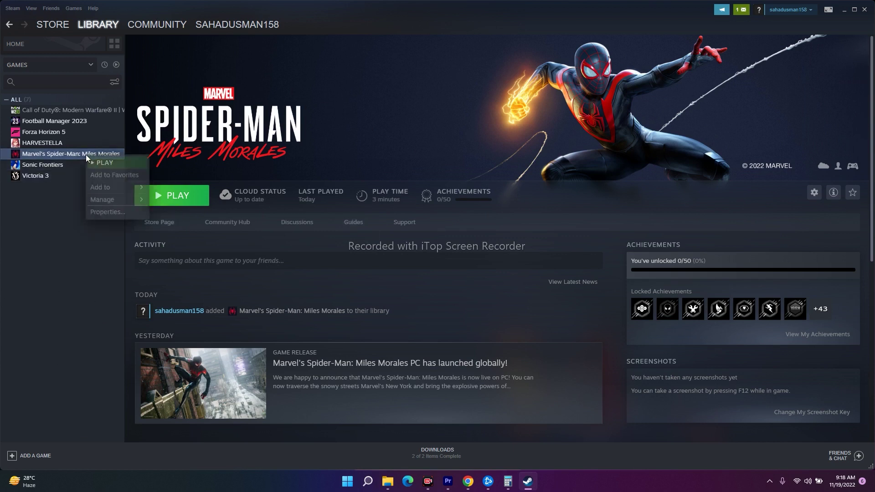
{"action": "left_click", "coordinate": [102, 212]}
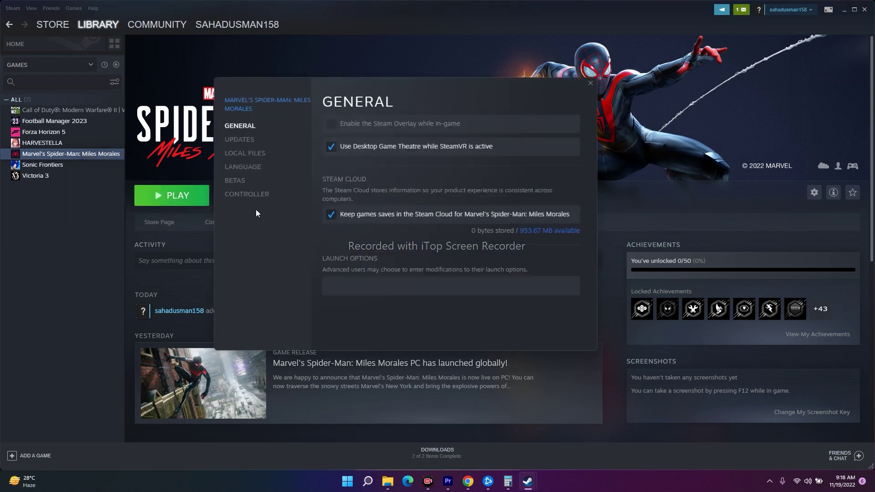
{"action": "left_click", "coordinate": [239, 139]}
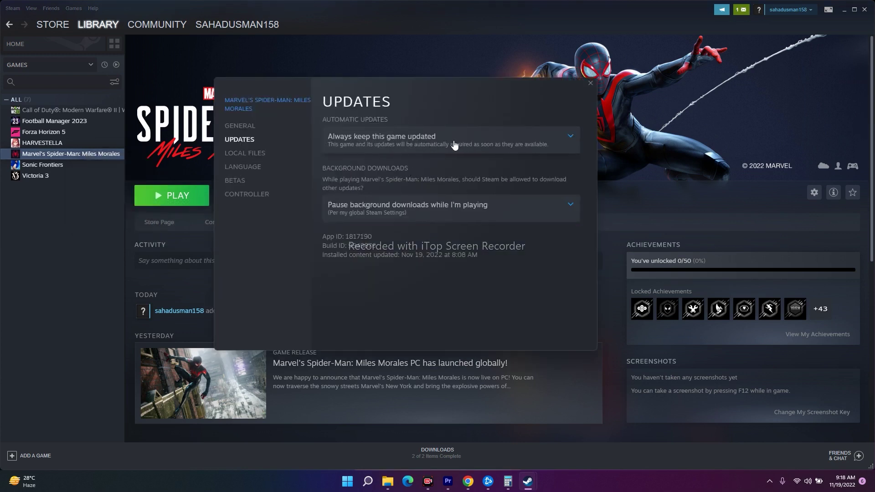
{"action": "left_click", "coordinate": [398, 142]}
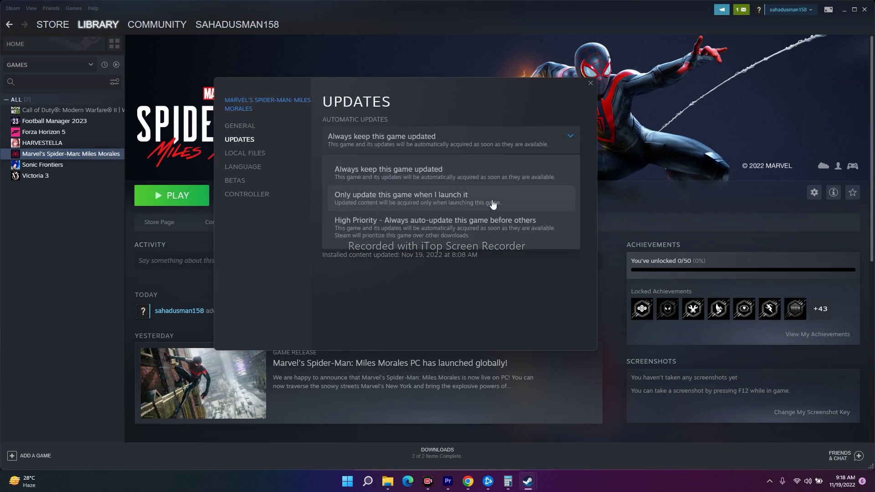
{"action": "left_click", "coordinate": [406, 174]}
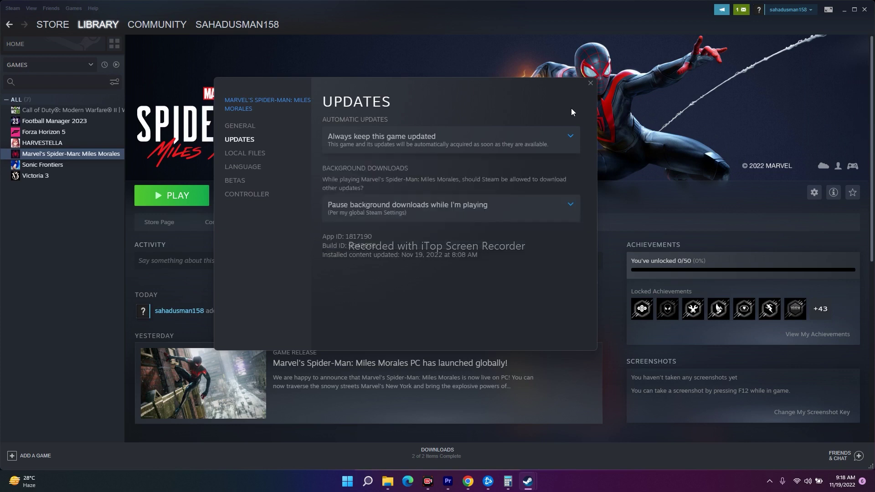
{"action": "left_click", "coordinate": [591, 83]}
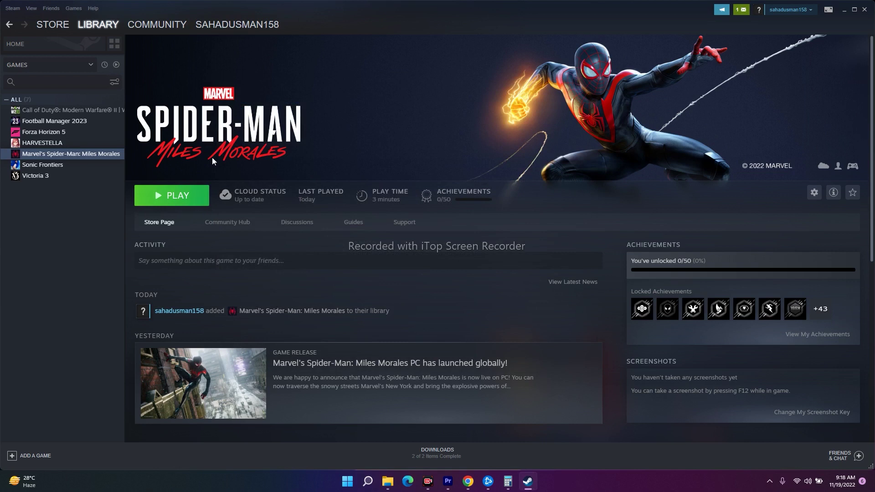